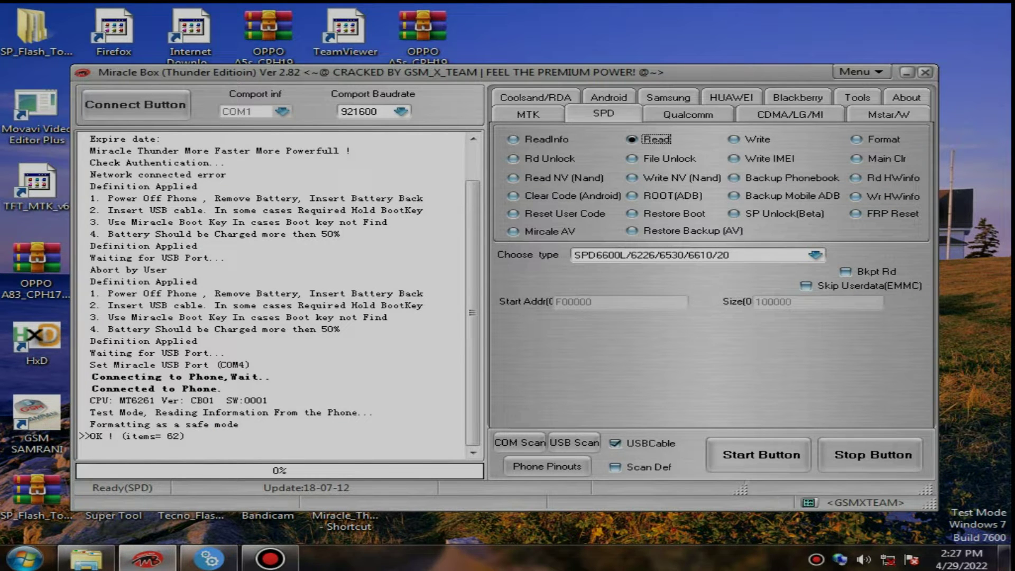
Choose the Write IMEI option on Miracle Box's SPD tab.
left_click(734, 159)
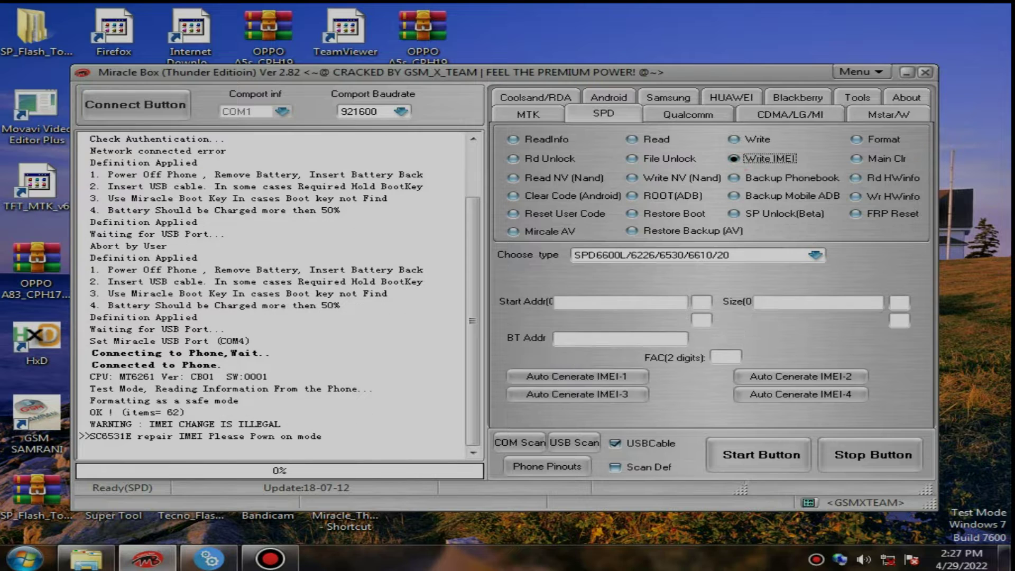
Enter TAC 986542 and FAC 67, auto-generate IMEI-1 and IMEI-2, then minimize Miracle Box.
left_click(603, 356)
type("986542")
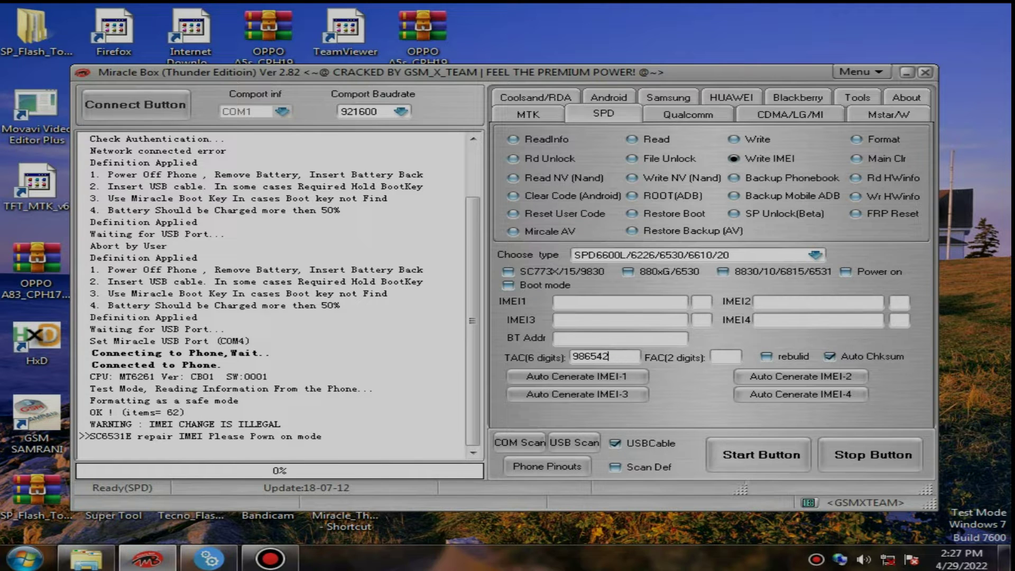
left_click(725, 356)
type("67")
left_click(580, 376)
left_click(757, 376)
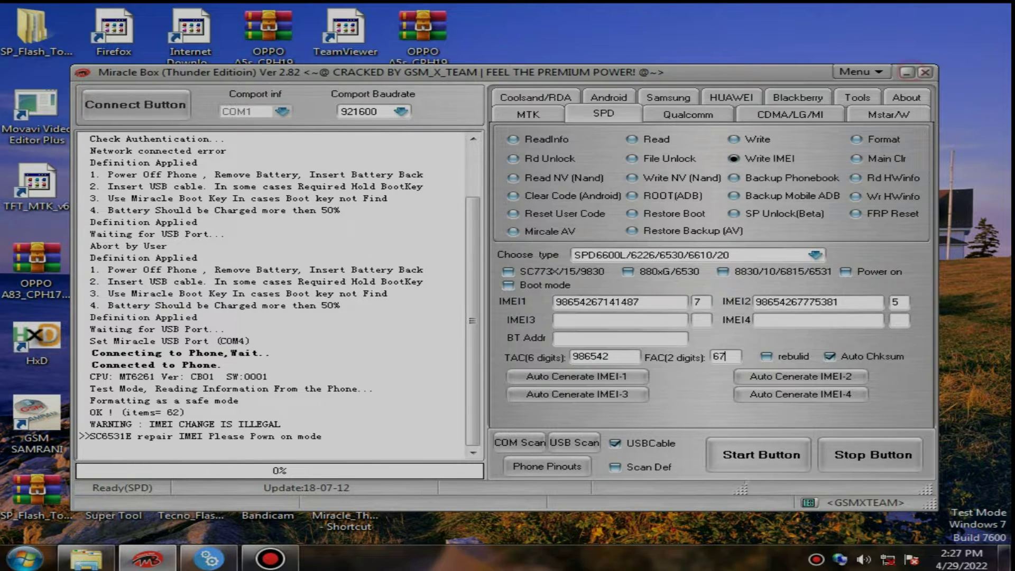
left_click(908, 72)
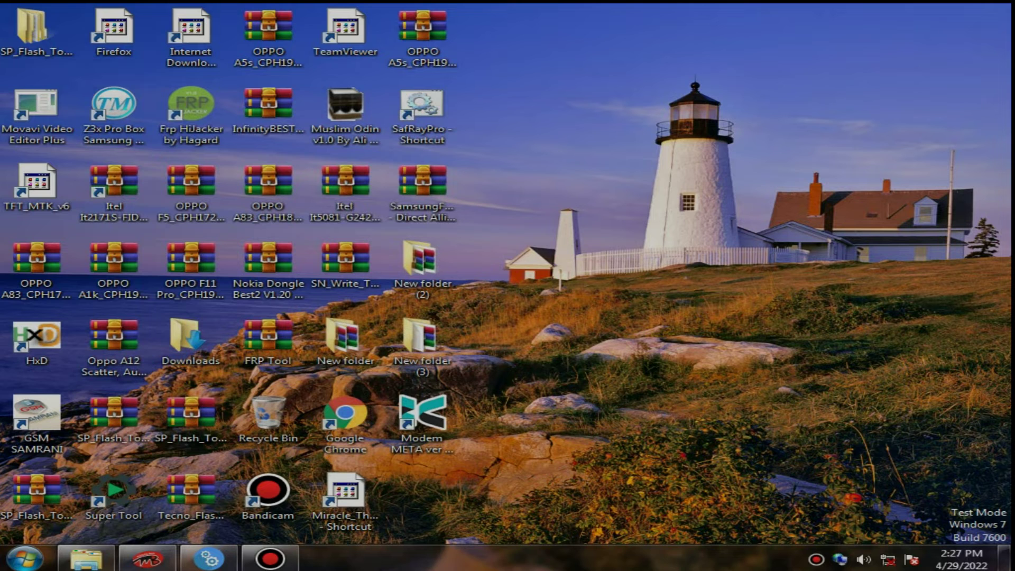
In Z3X, select model B310E, go to the Flash page and start choosing the FDL file.
left_click(209, 558)
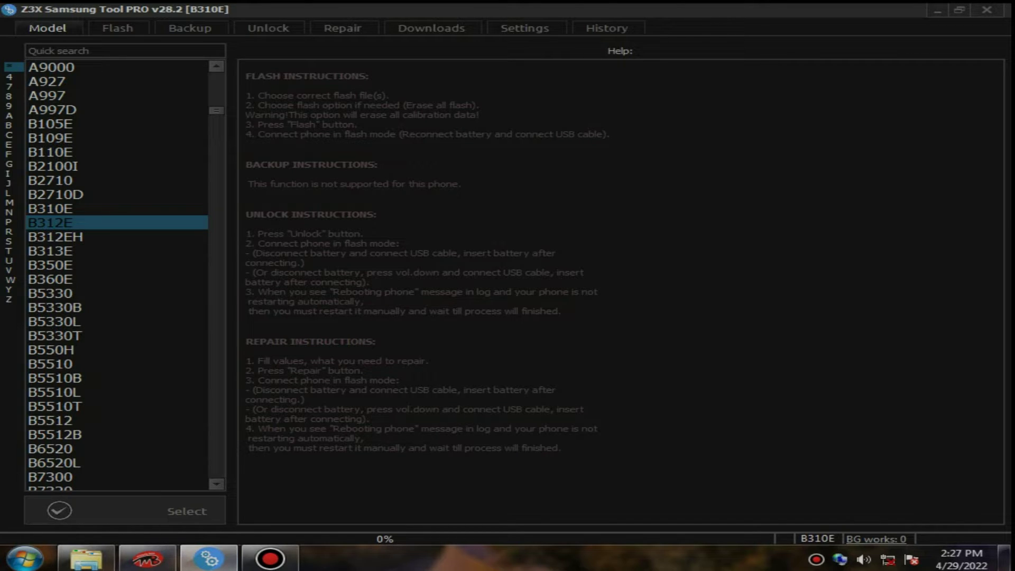
left_click(117, 208)
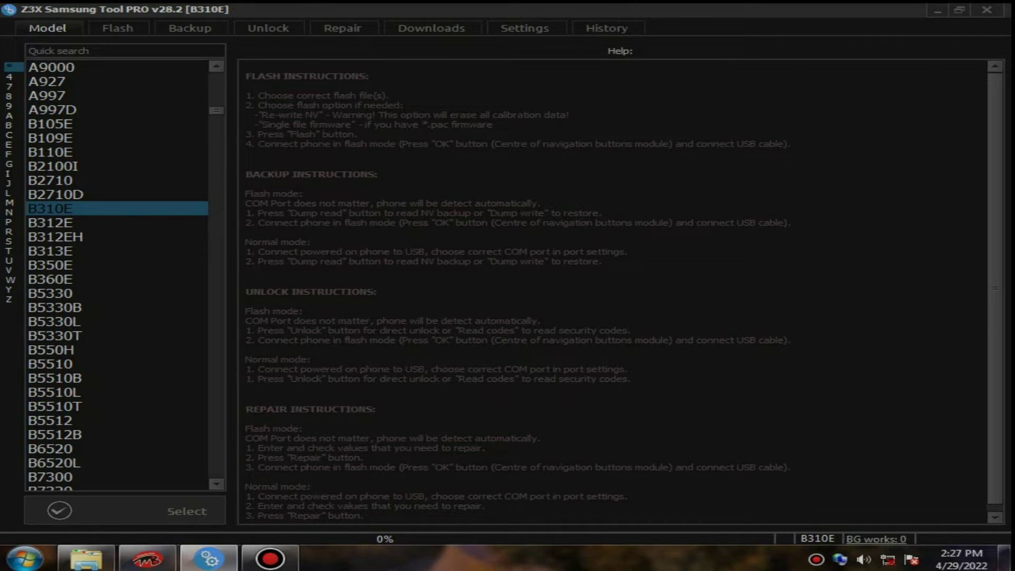
left_click(118, 28)
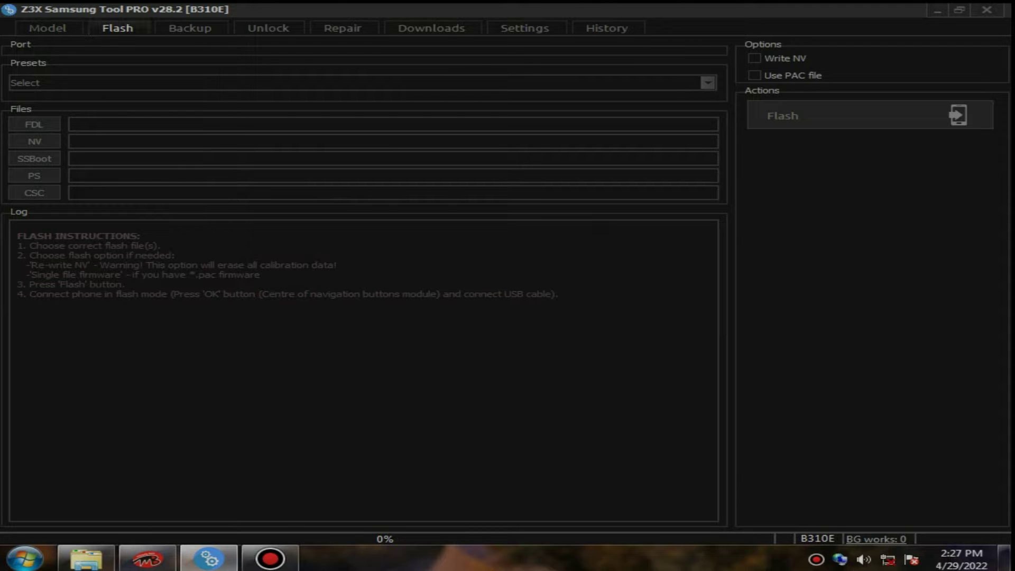
left_click(34, 125)
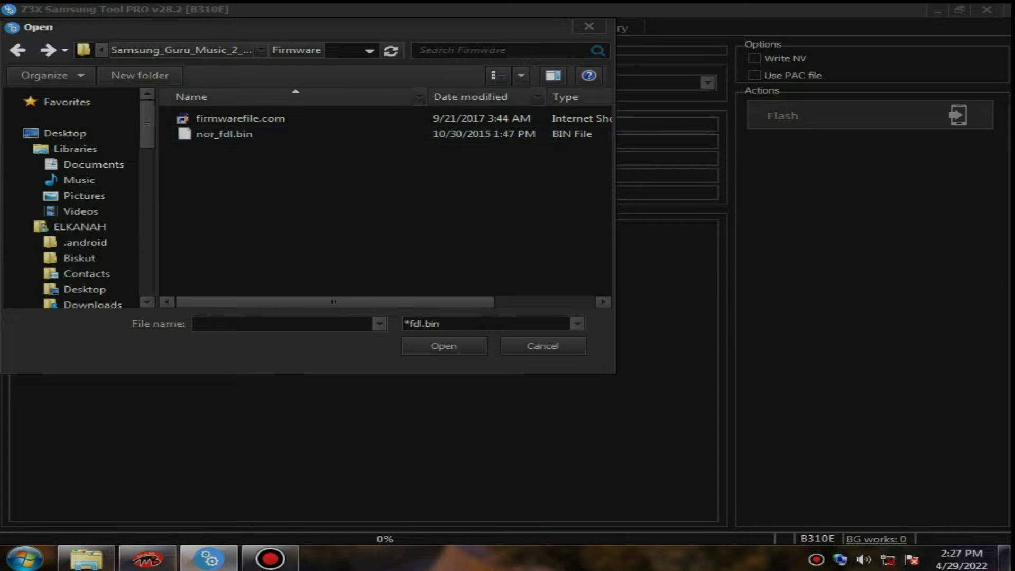
In the Open dialog, browse from My Documents to Local Disk (D:).
scroll(71, 201, "down", 2)
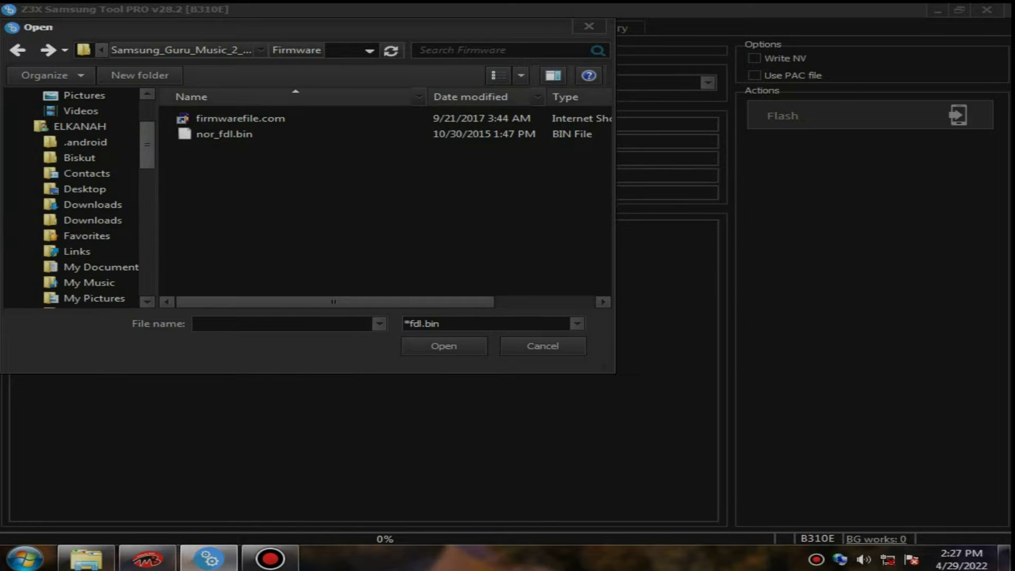
scroll(79, 249, "down", 3)
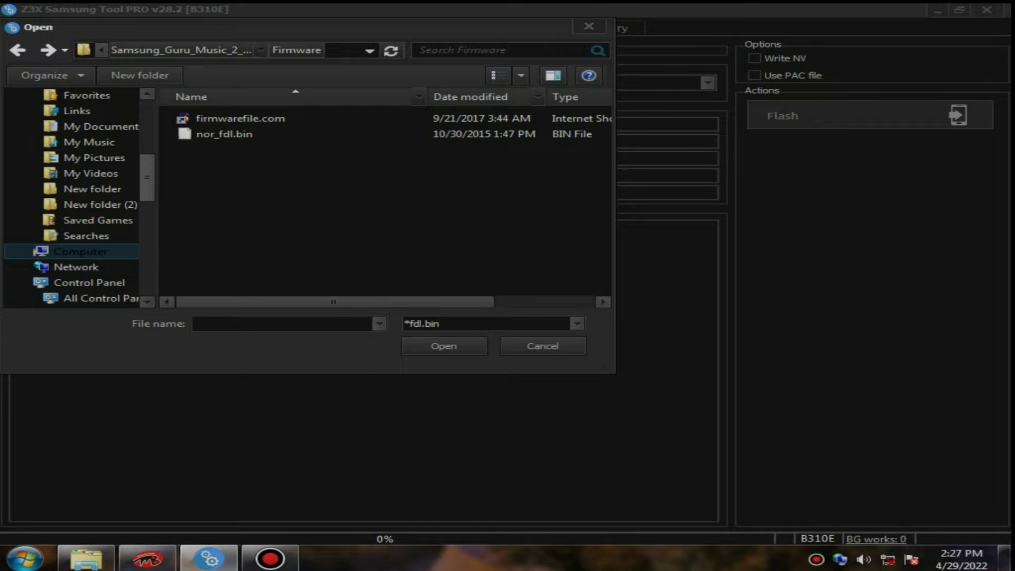
scroll(79, 249, "down", 4)
scroll(79, 201, "up", 7)
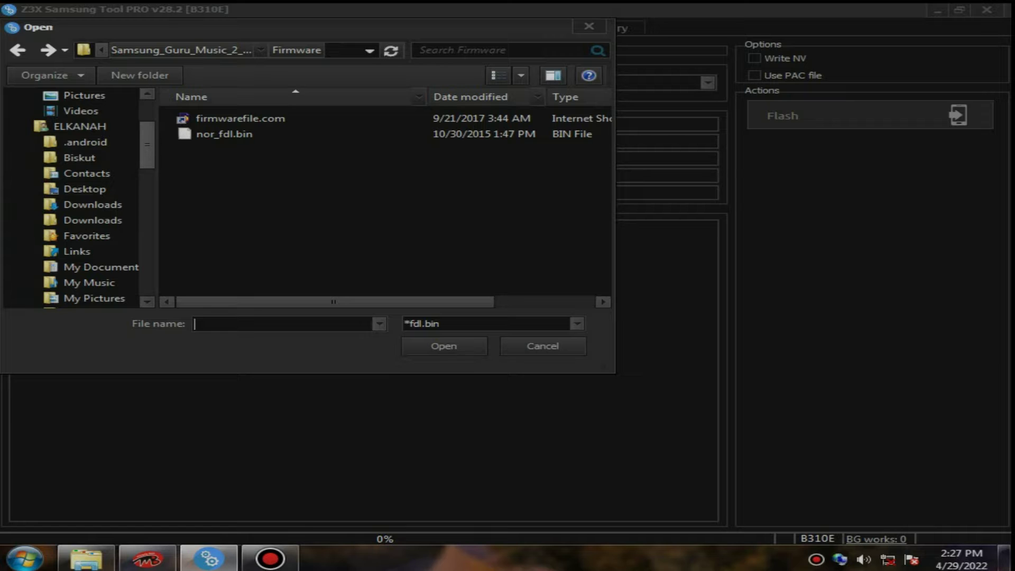
left_click(80, 126)
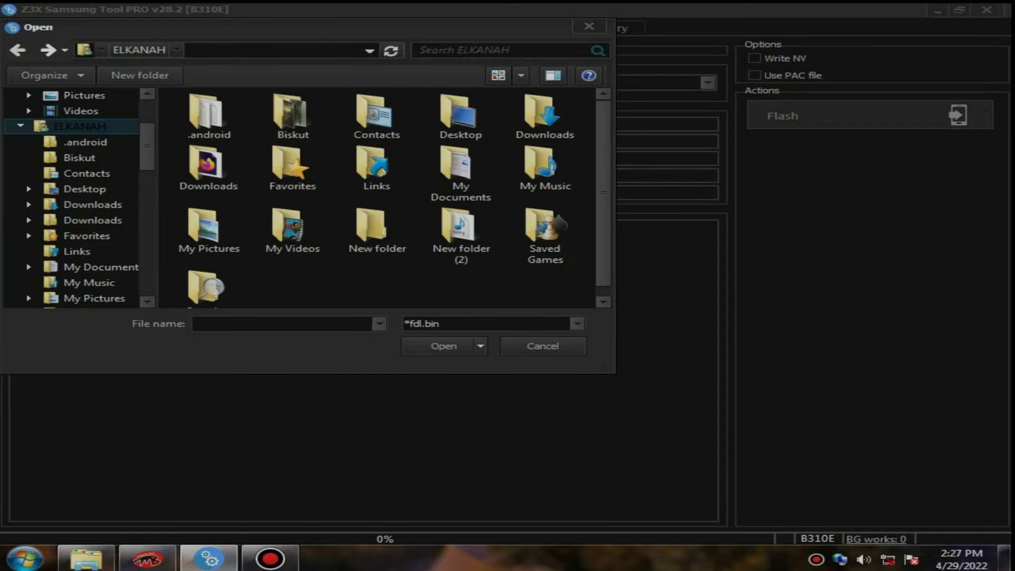
double_click(456, 175)
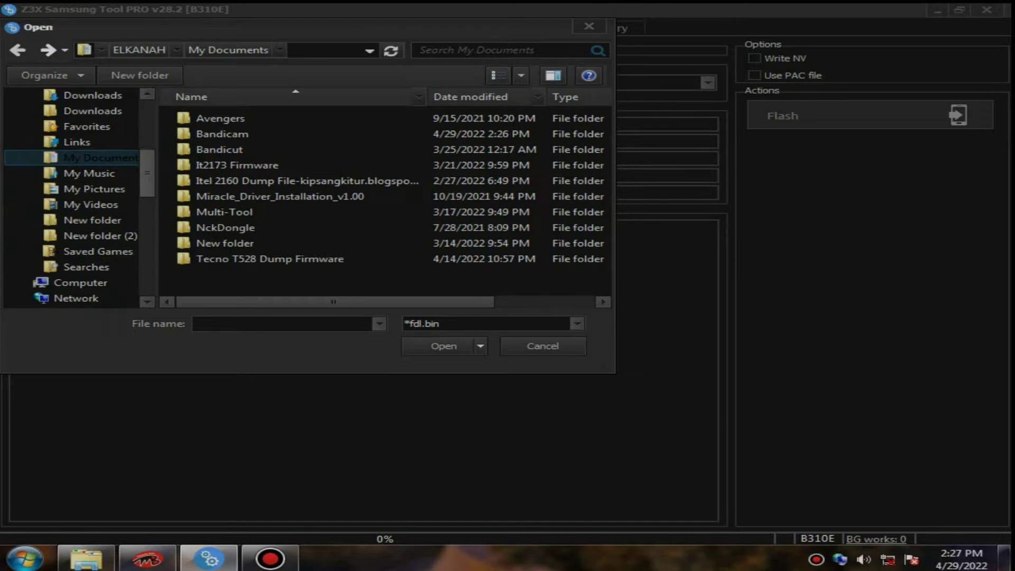
left_click(80, 283)
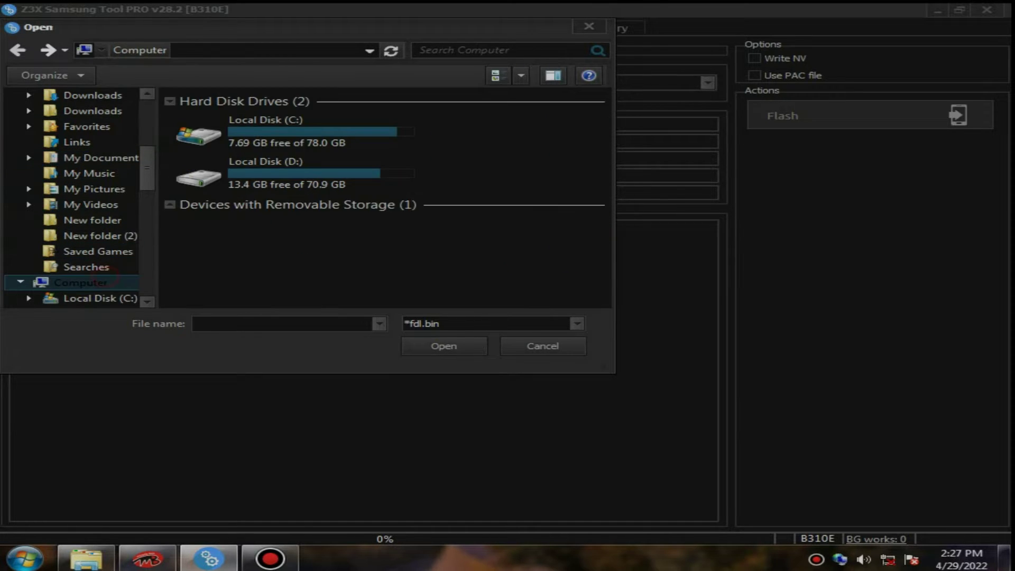
double_click(264, 172)
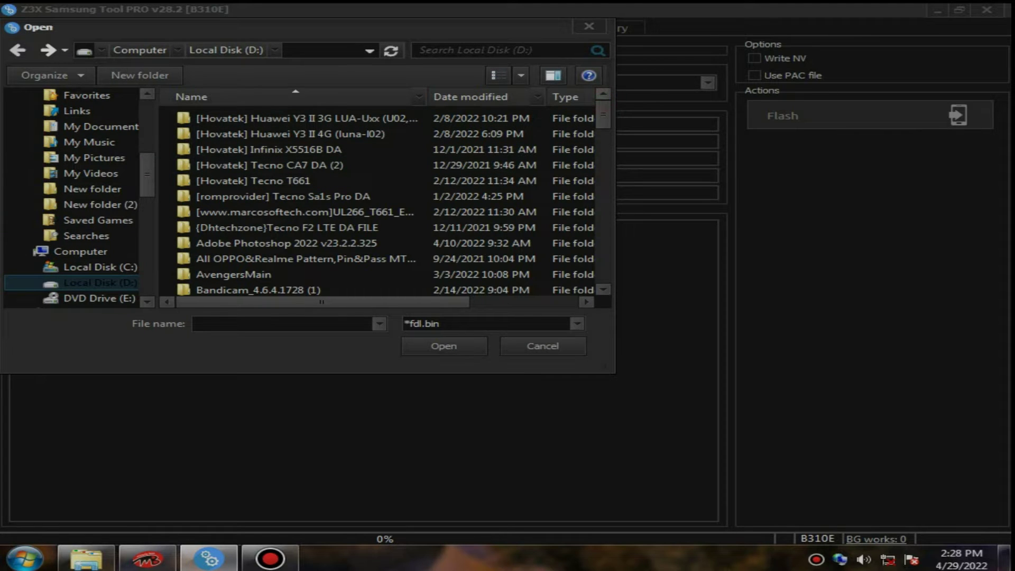
Open the Samsung B310E package's Firmware folder on drive D:.
scroll(402, 127, "down", 6)
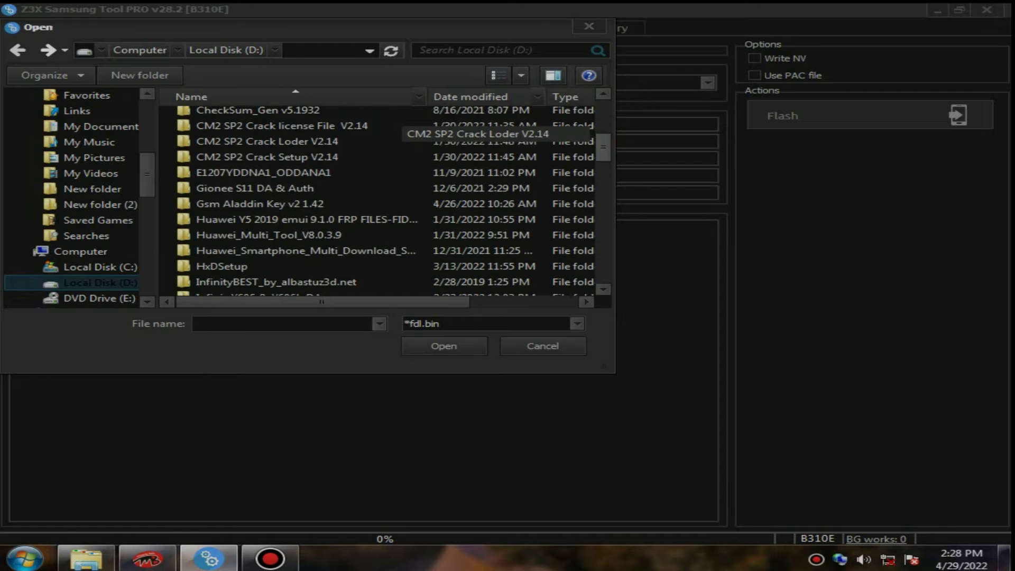
scroll(402, 127, "down", 2)
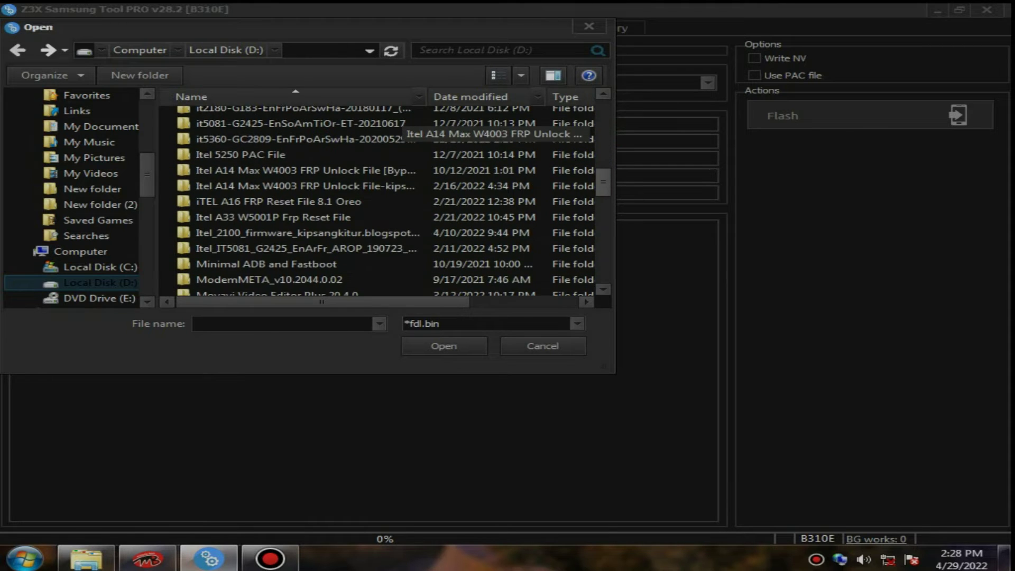
scroll(402, 127, "down", 4)
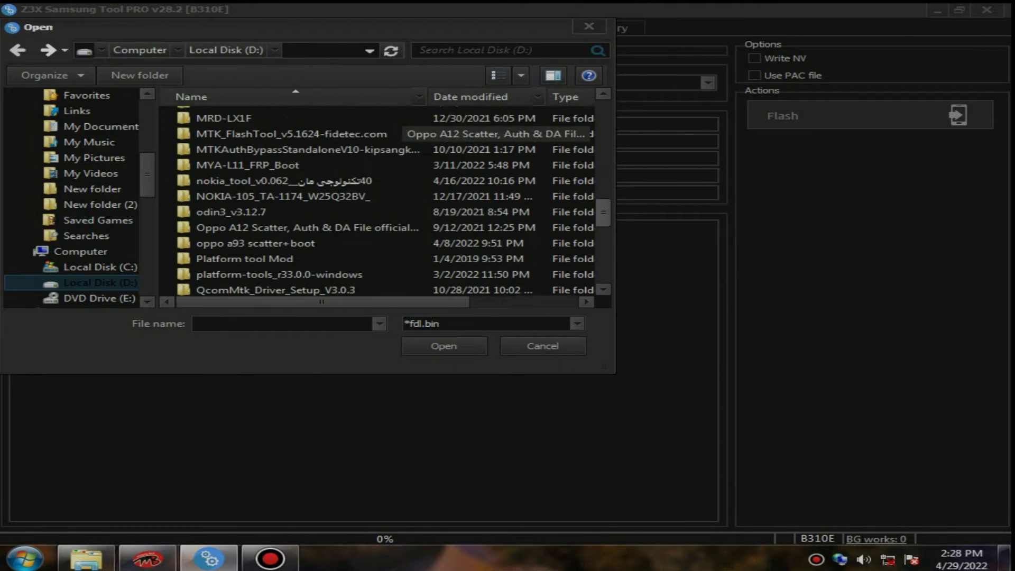
scroll(402, 127, "down", 1)
scroll(402, 127, "down", 2)
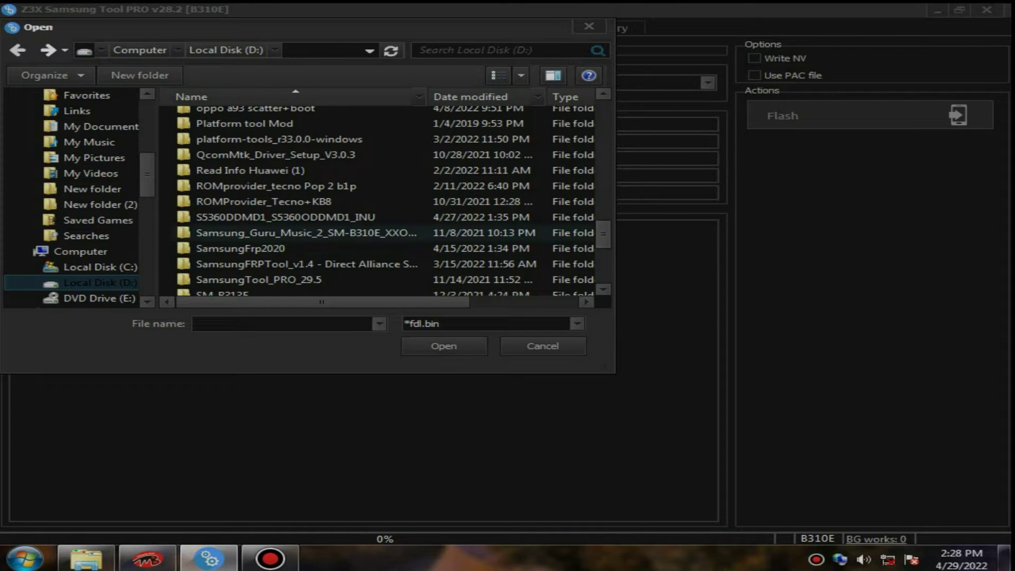
double_click(391, 232)
double_click(396, 117)
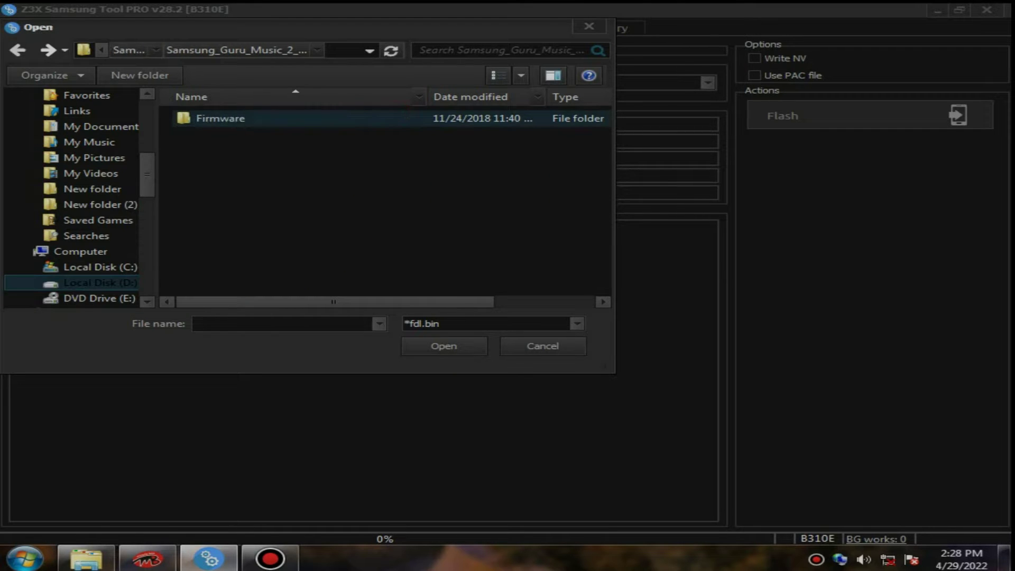
double_click(356, 117)
Load nor_fdl.bin into the FDL slot.
left_click(333, 135)
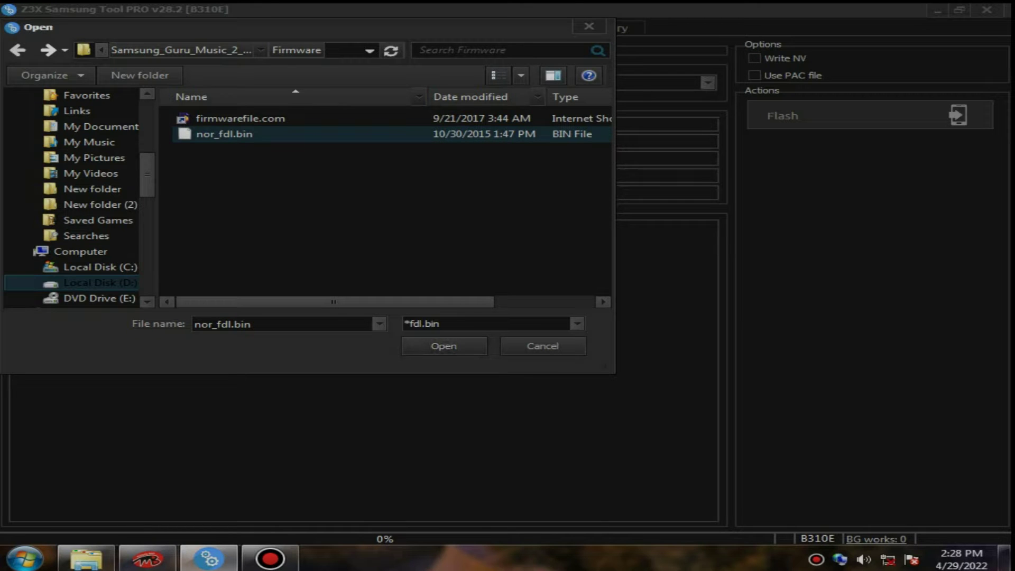
key("F2")
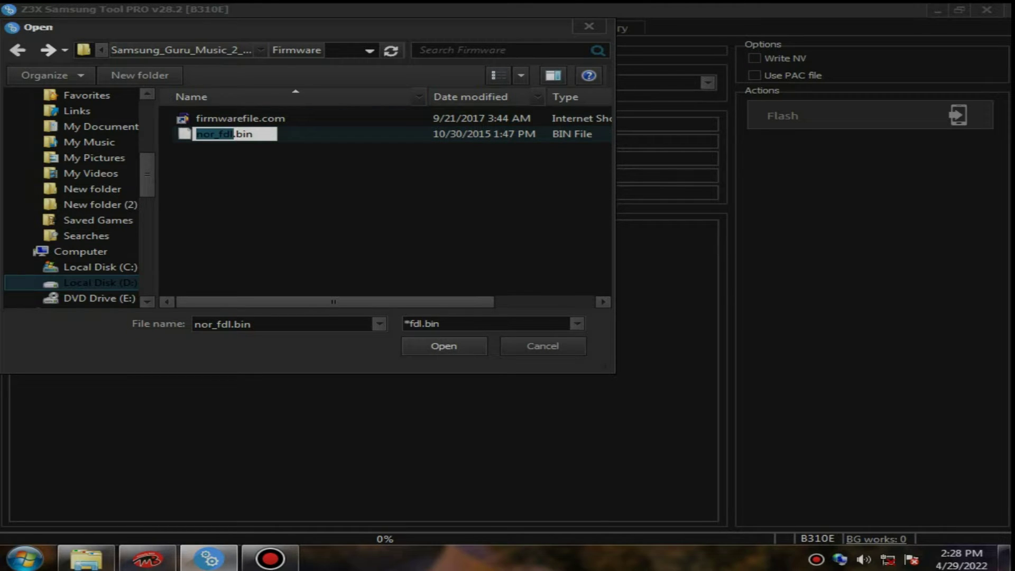
left_click(381, 131)
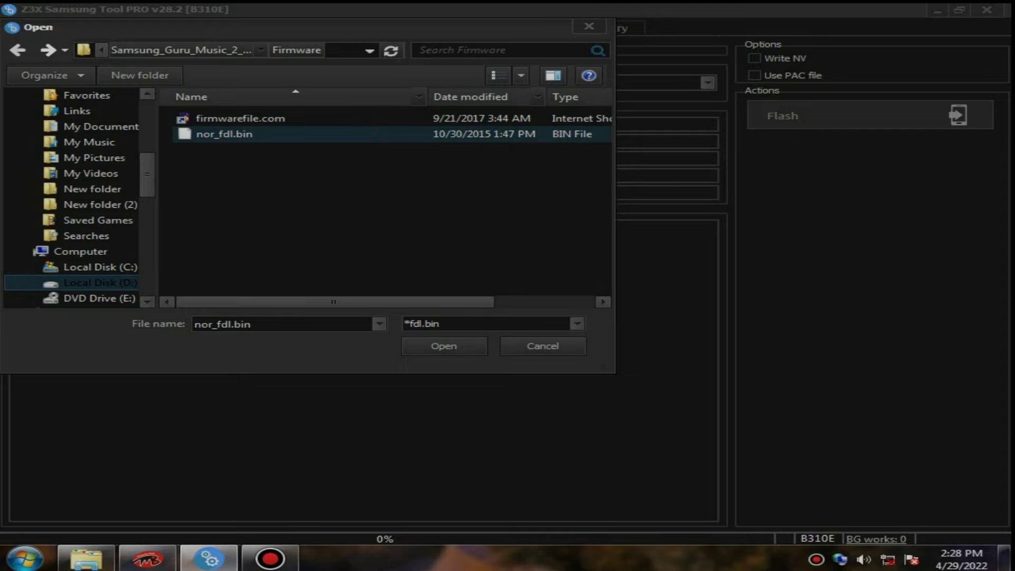
key("F2")
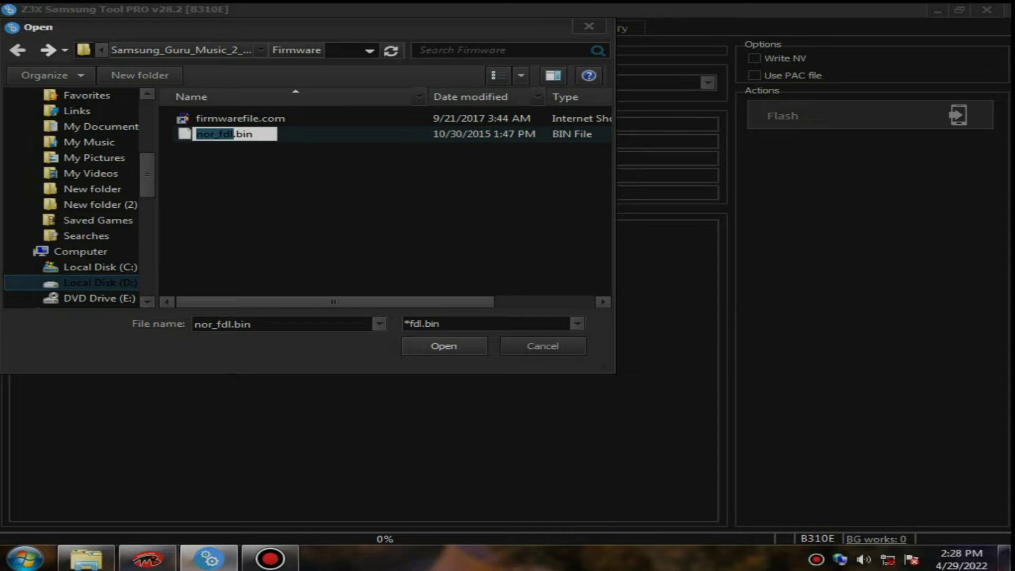
left_click(437, 345)
left_click(450, 346)
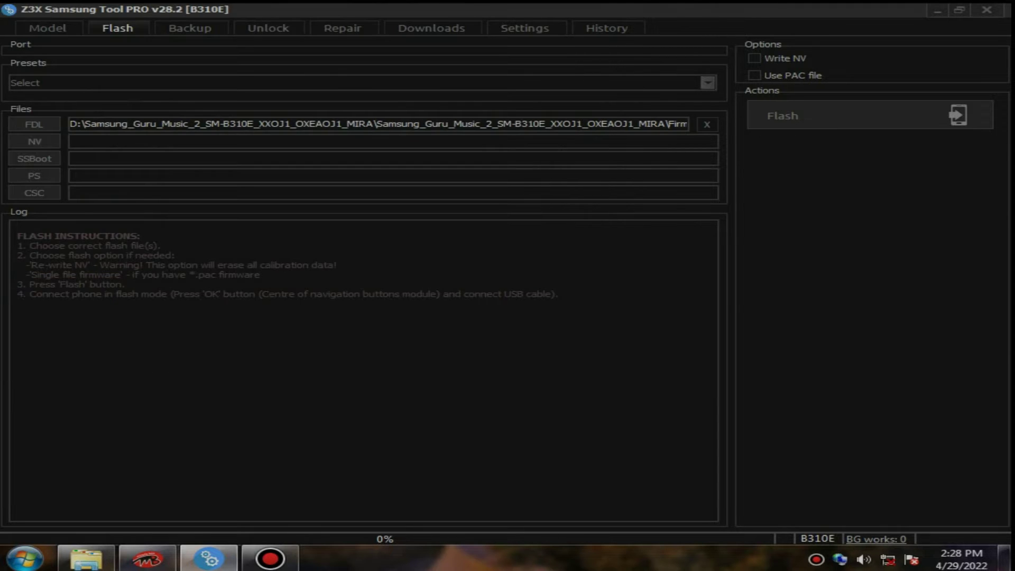
Load nvitem.bin as the NV file and ssboot.bin as the SSBoot file.
left_click(34, 141)
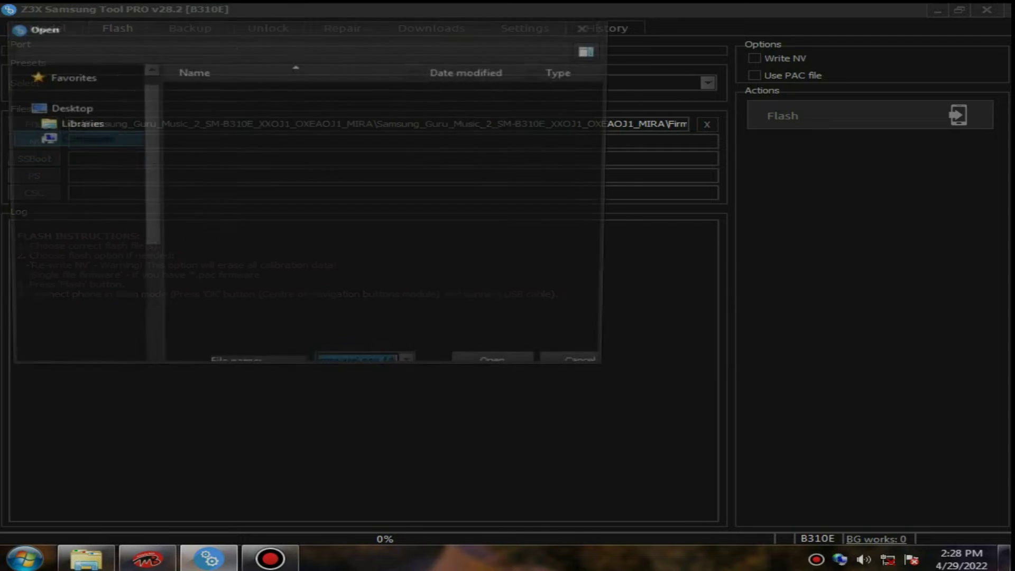
left_click(287, 134)
left_click(444, 346)
left_click(49, 158)
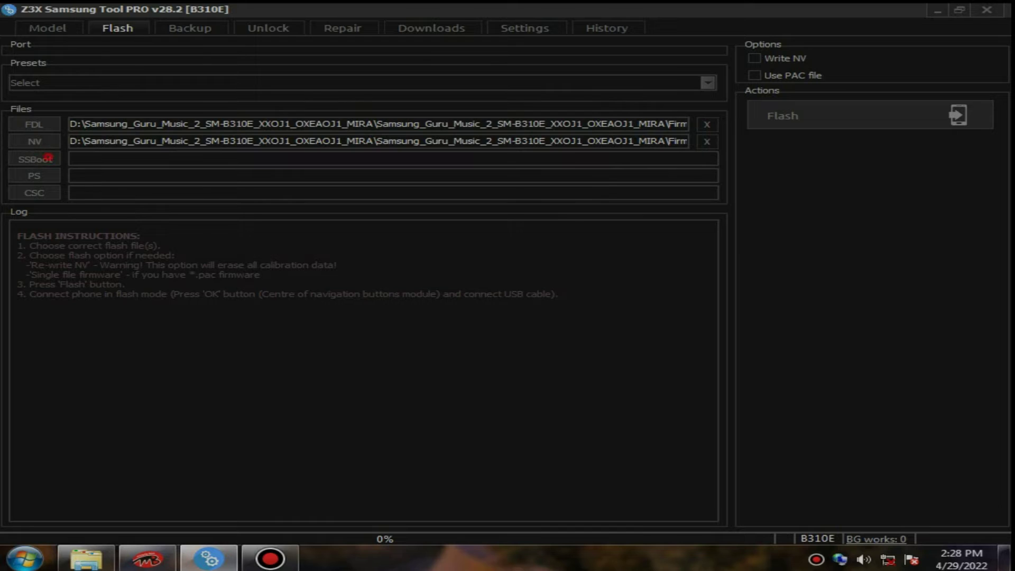
left_click(314, 132)
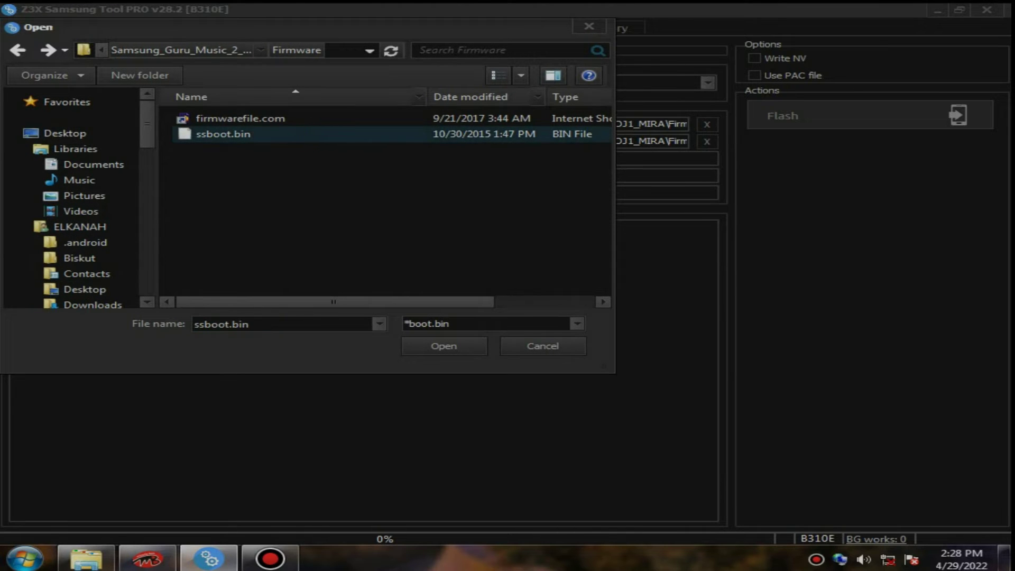
left_click(445, 346)
Load the SC6530 stone BIN as PS and mmi_res_128x160_csc.bin as CSC.
left_click(34, 175)
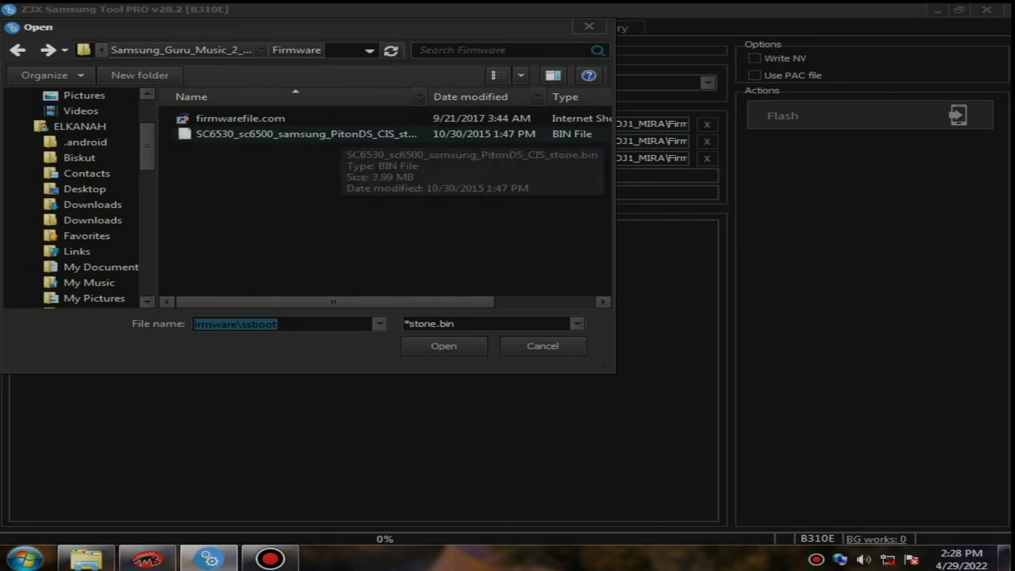
left_click(339, 134)
left_click(444, 346)
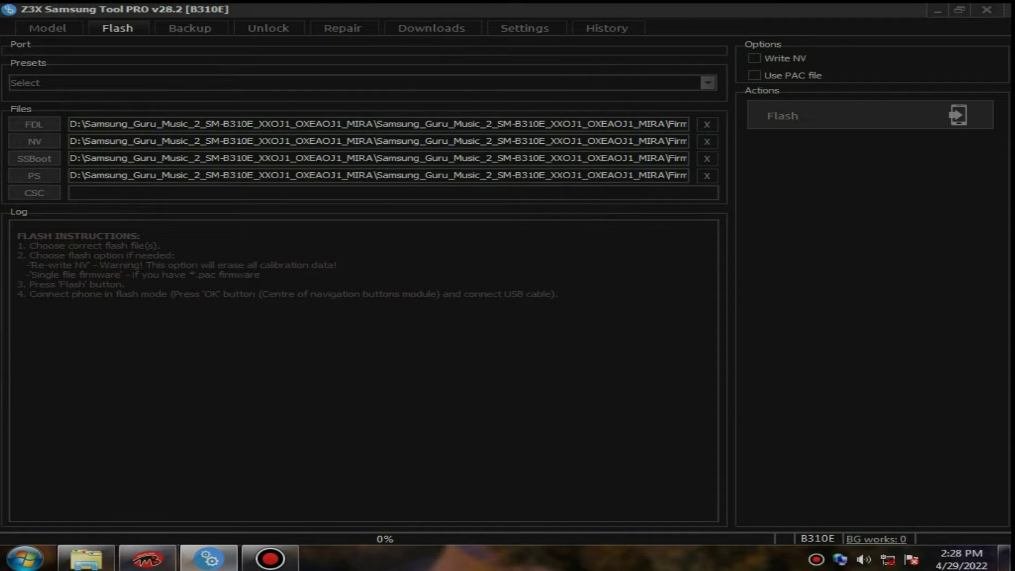
left_click(34, 194)
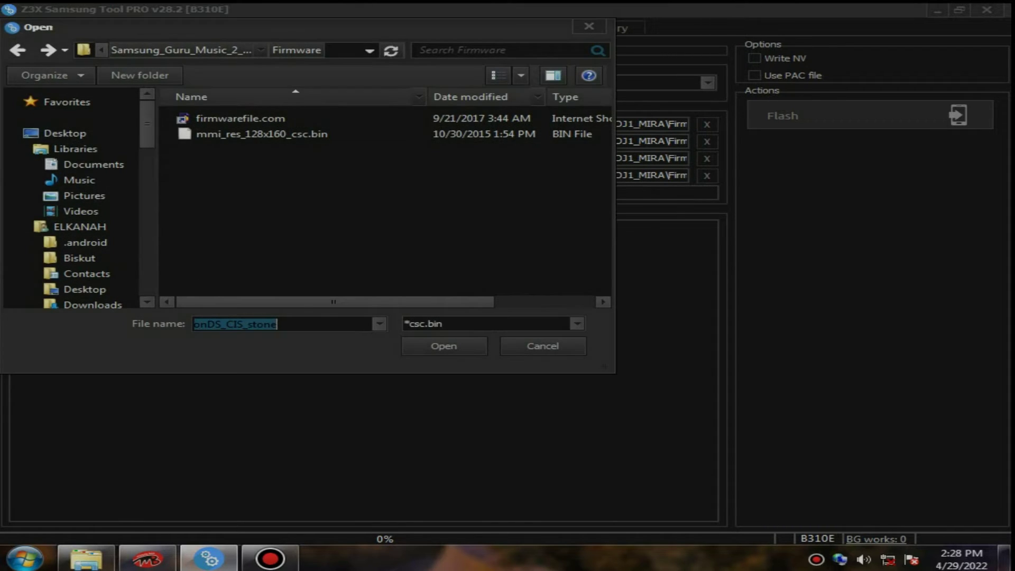
left_click(351, 134)
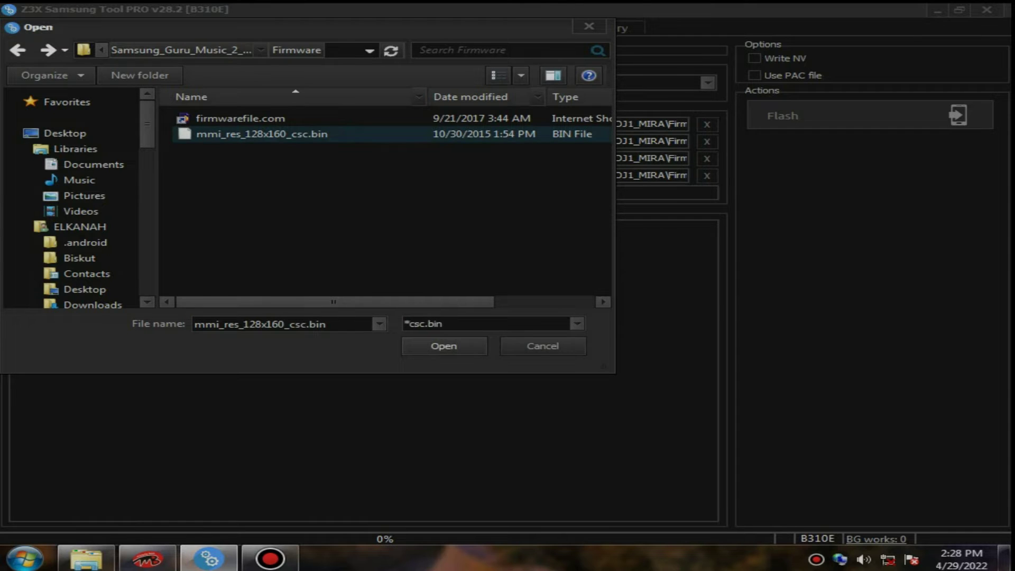
left_click(444, 346)
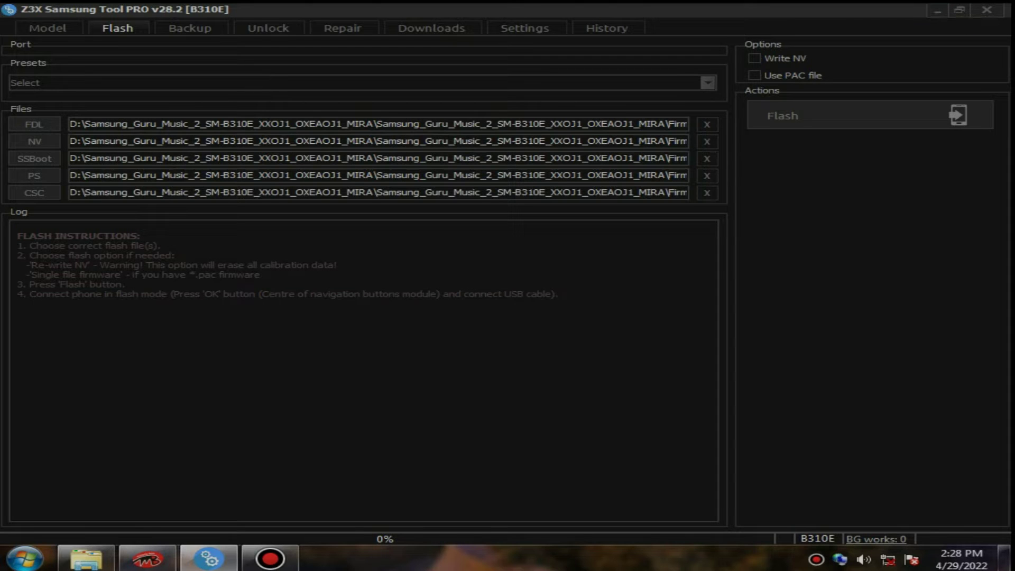
Enable Write NV, accept its warning, and start flashing the B310E.
left_click(785, 58)
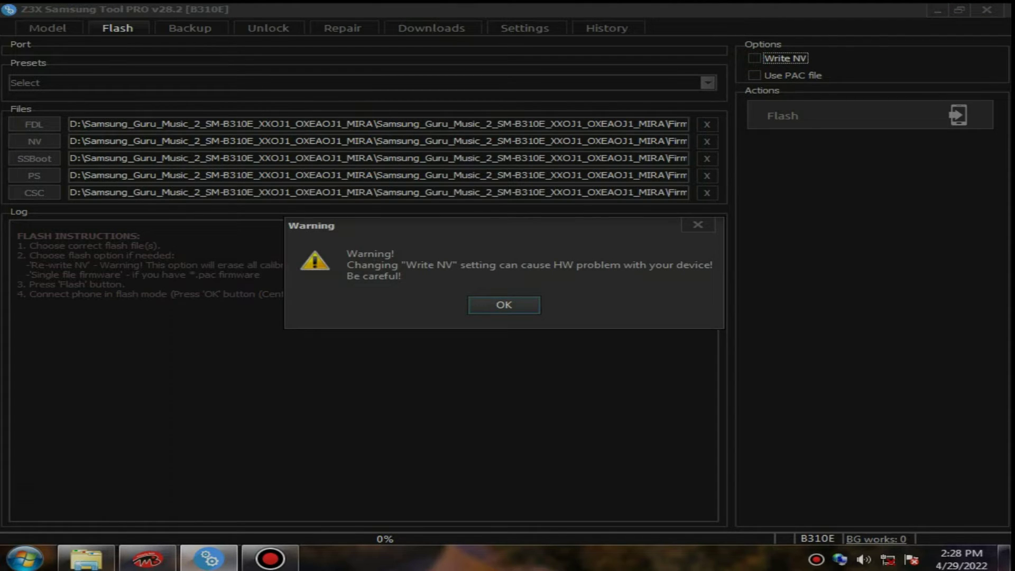
key("Return")
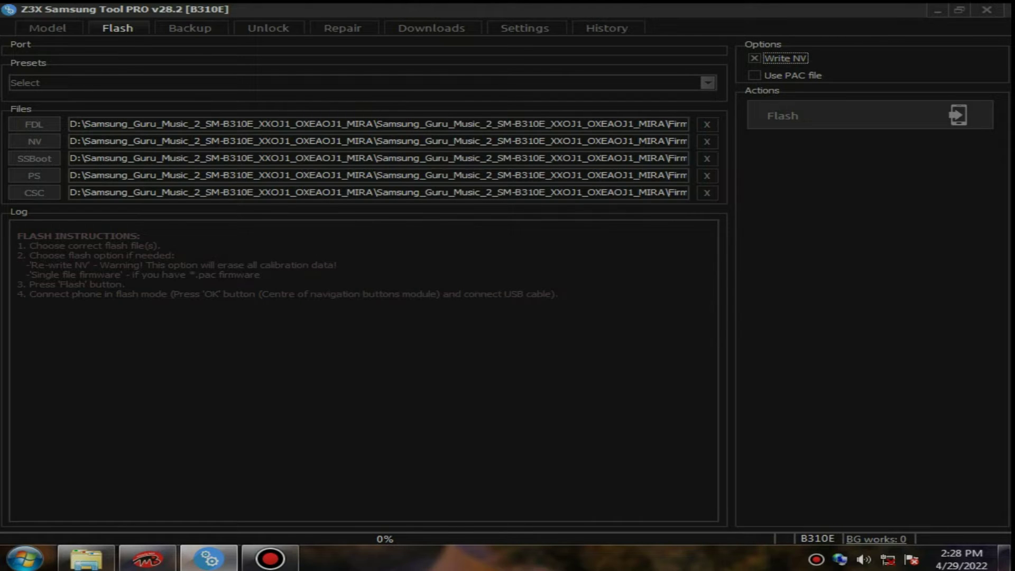
left_click(834, 117)
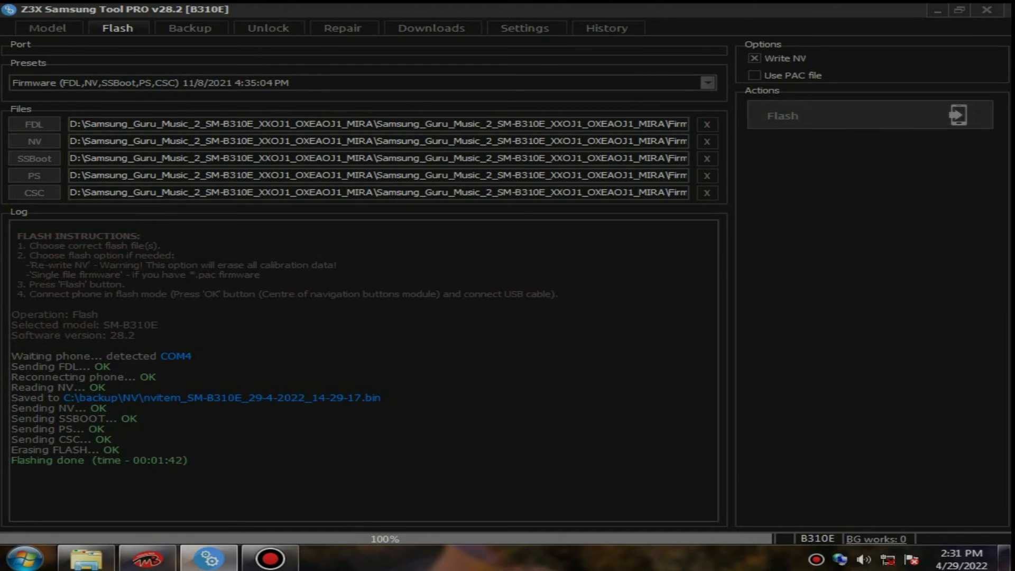
After flashing finishes in 00:01:42, return to the Model page.
left_click(48, 28)
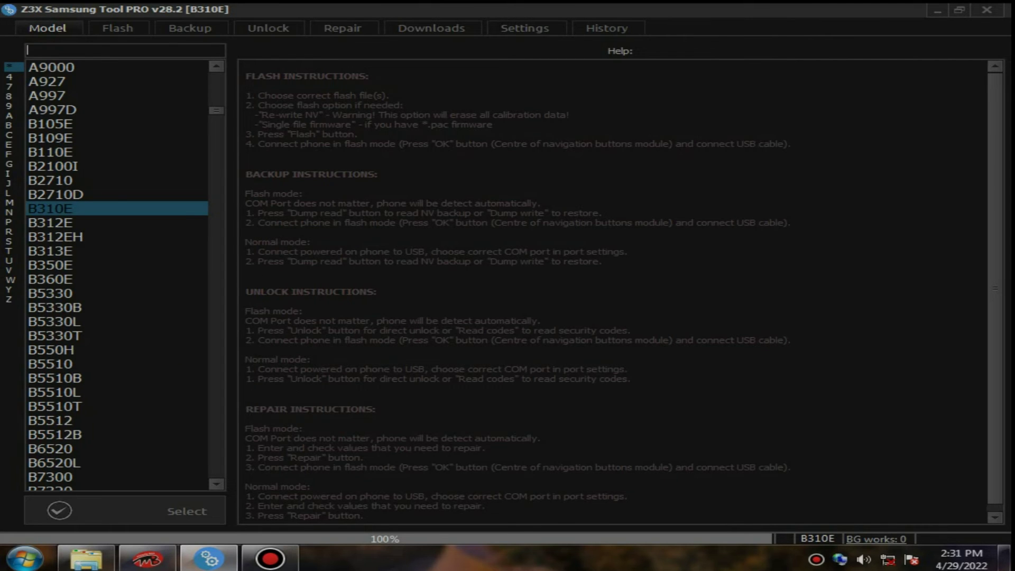
Show Z3X's Repair page with its IMEI fields, then minimize to the desktop.
left_click(343, 28)
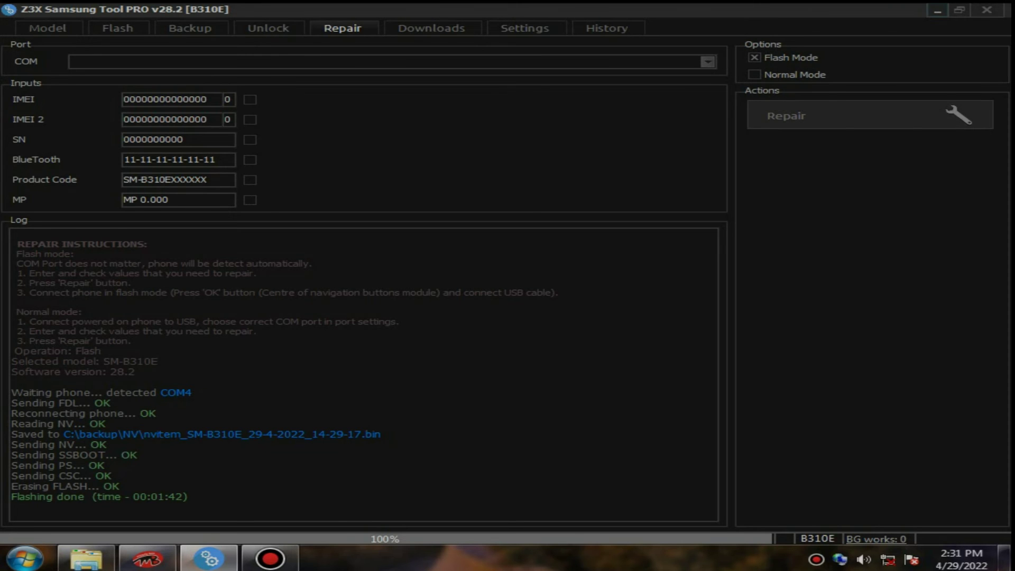
key("super+d")
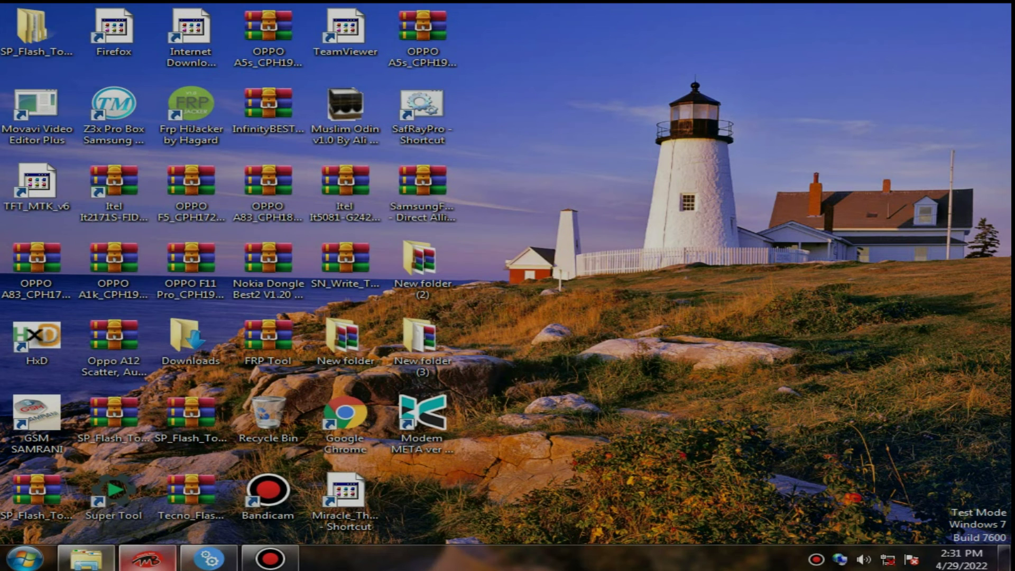
Copy the first generated IMEI from Miracle Box, then minimize it.
left_click(147, 558)
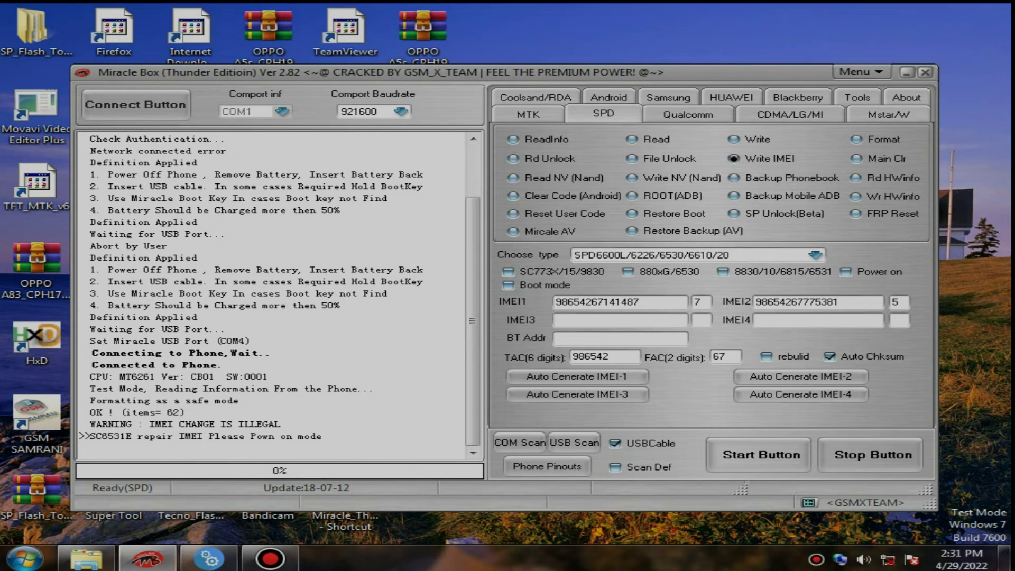
double_click(619, 302)
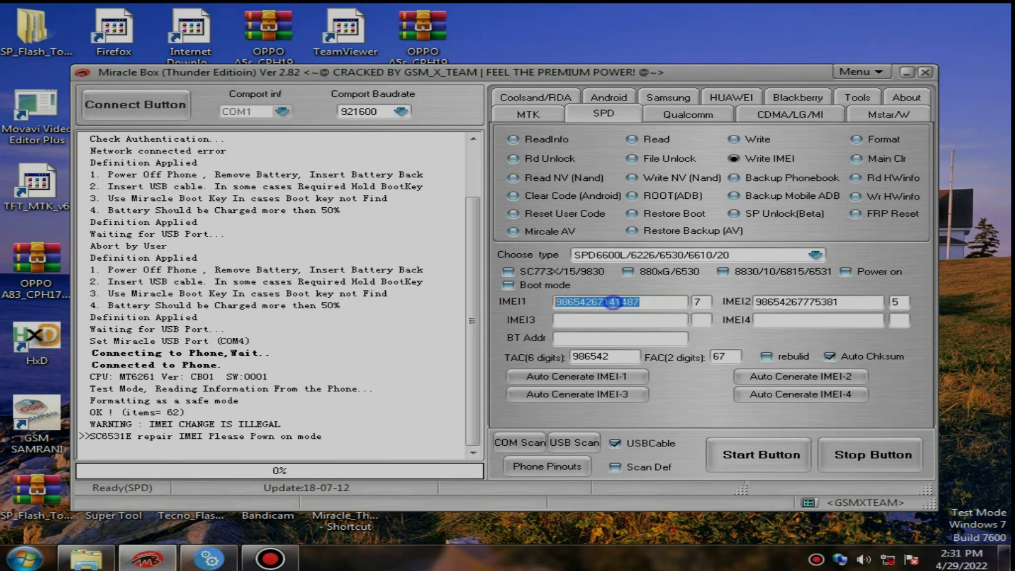
right_click(602, 299)
left_click(669, 351)
left_click(907, 72)
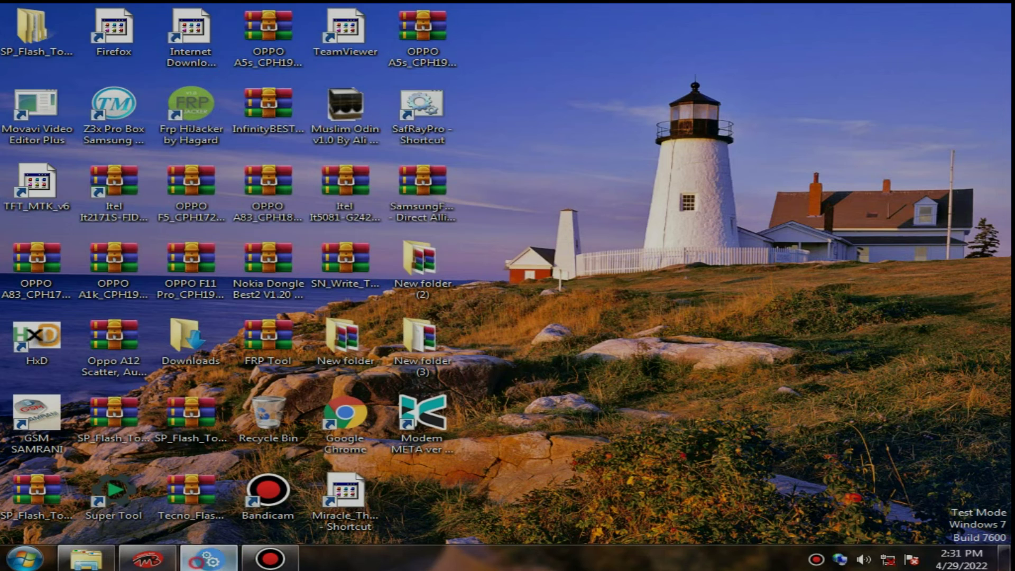
left_click(209, 559)
left_click_drag(214, 99, 124, 100)
right_click(136, 101)
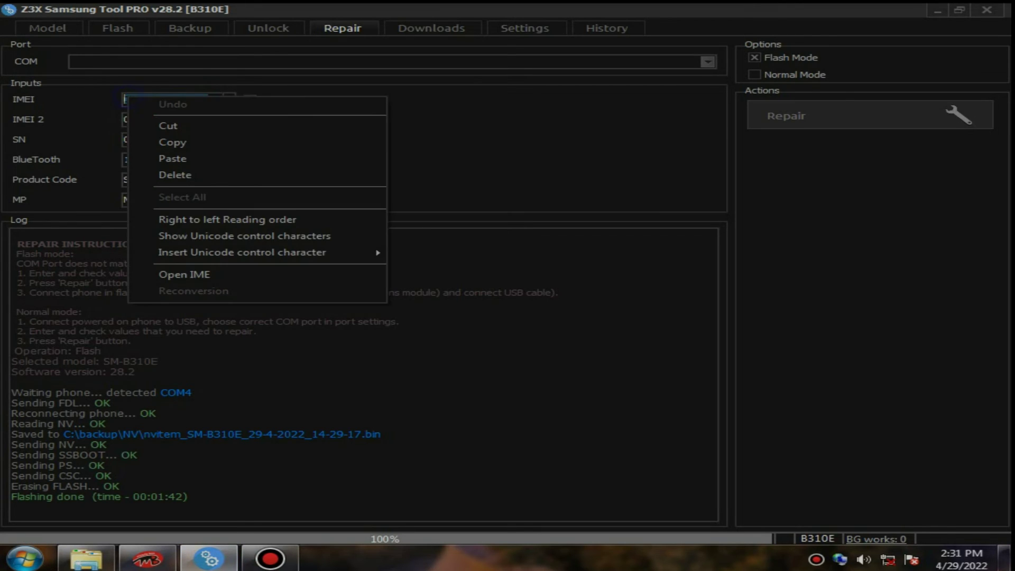
left_click(172, 159)
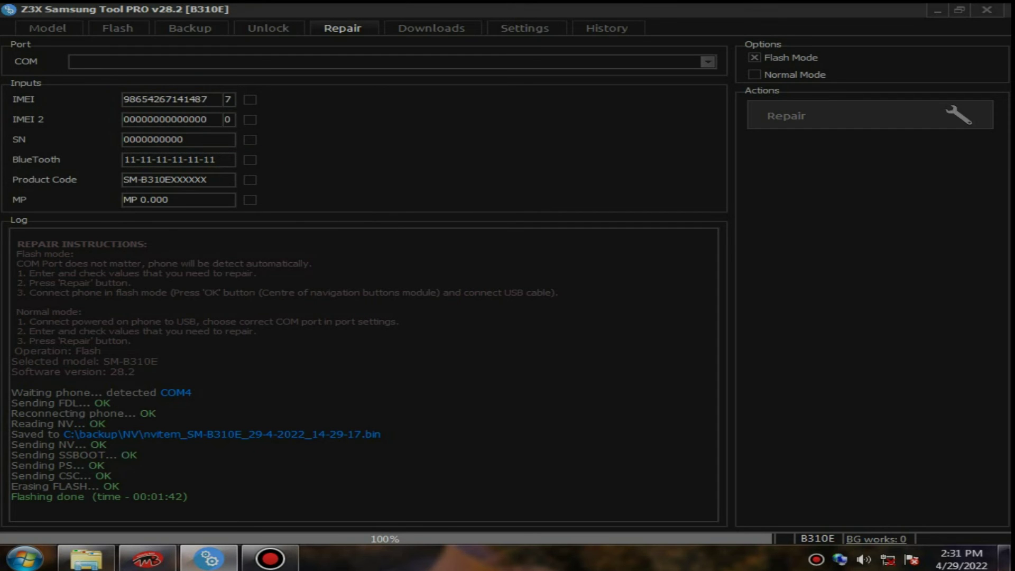
left_click(938, 10)
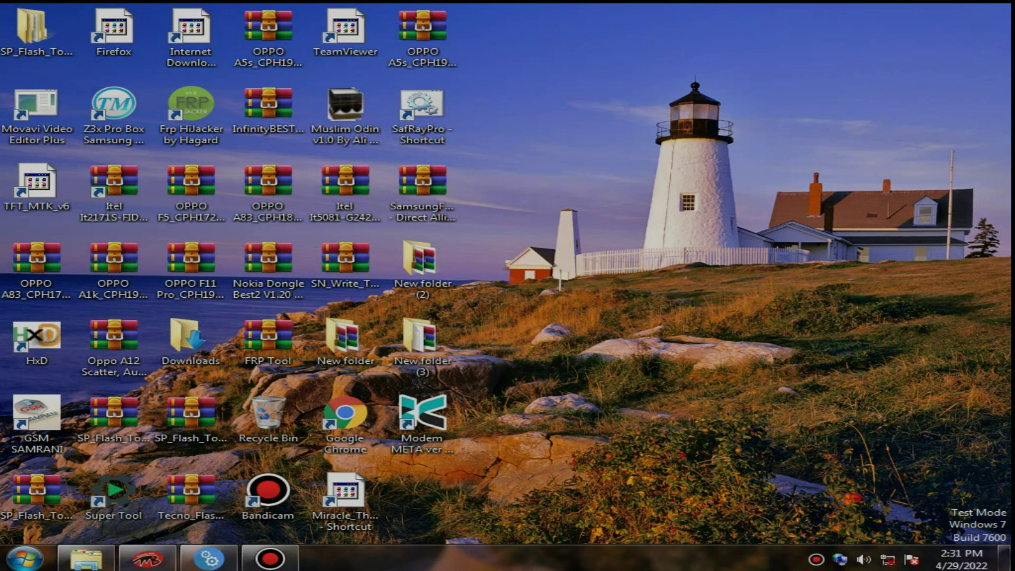
left_click(148, 559)
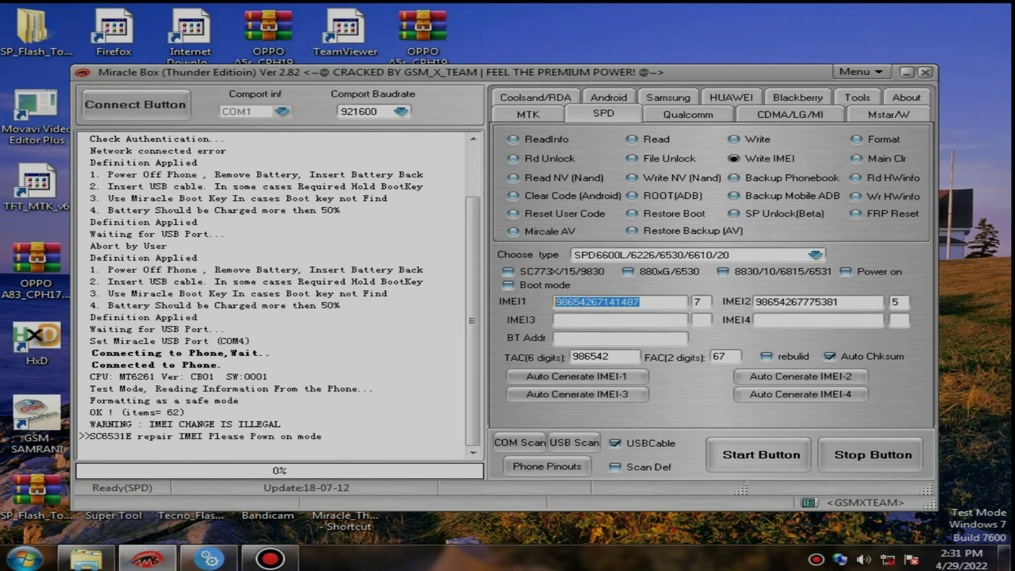
Copy the IMEI2 value from Miracle Box and bring Z3X back.
left_click_drag(859, 302, 755, 302)
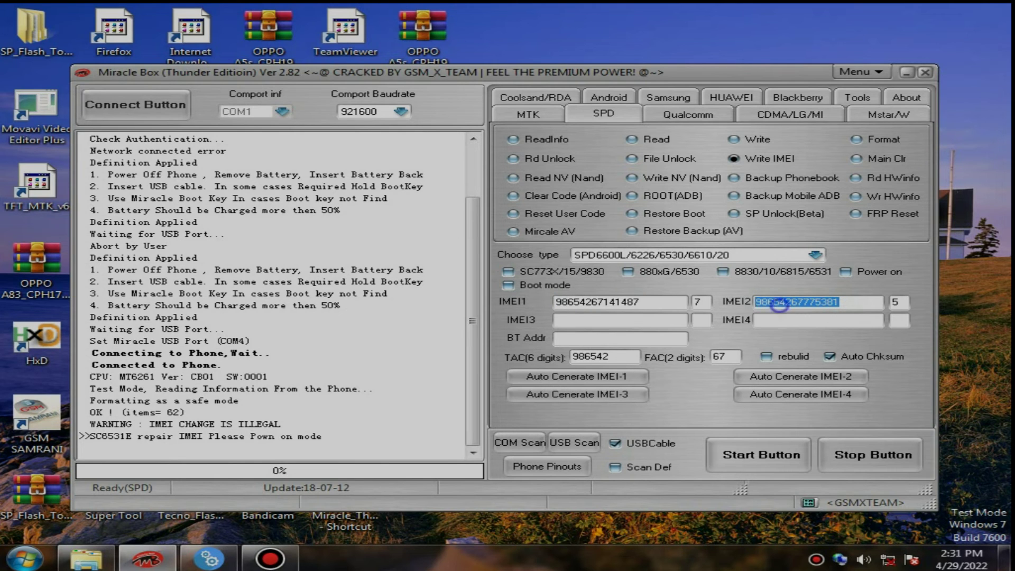
right_click(772, 304)
left_click(820, 354)
left_click(907, 72)
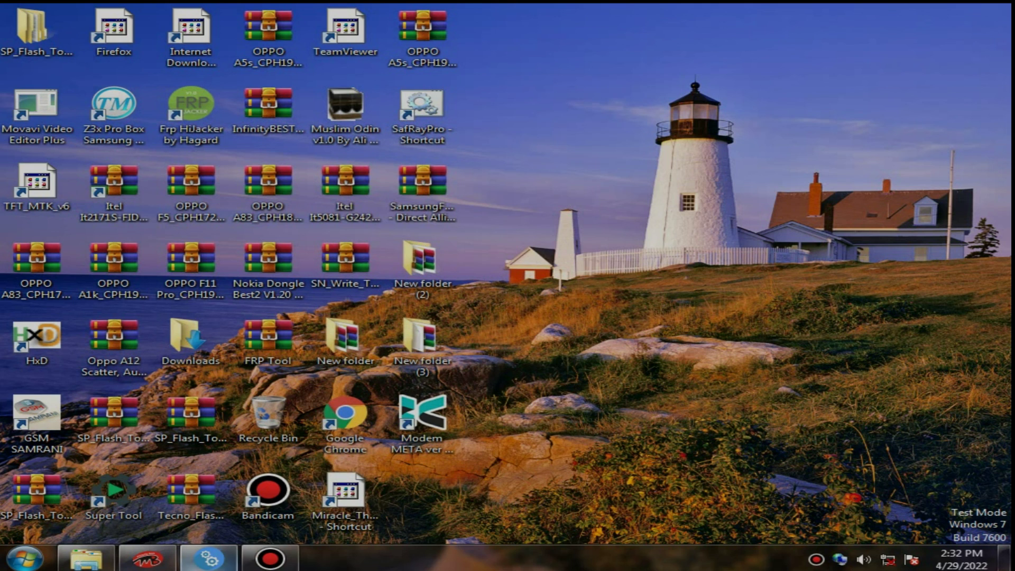
left_click(209, 559)
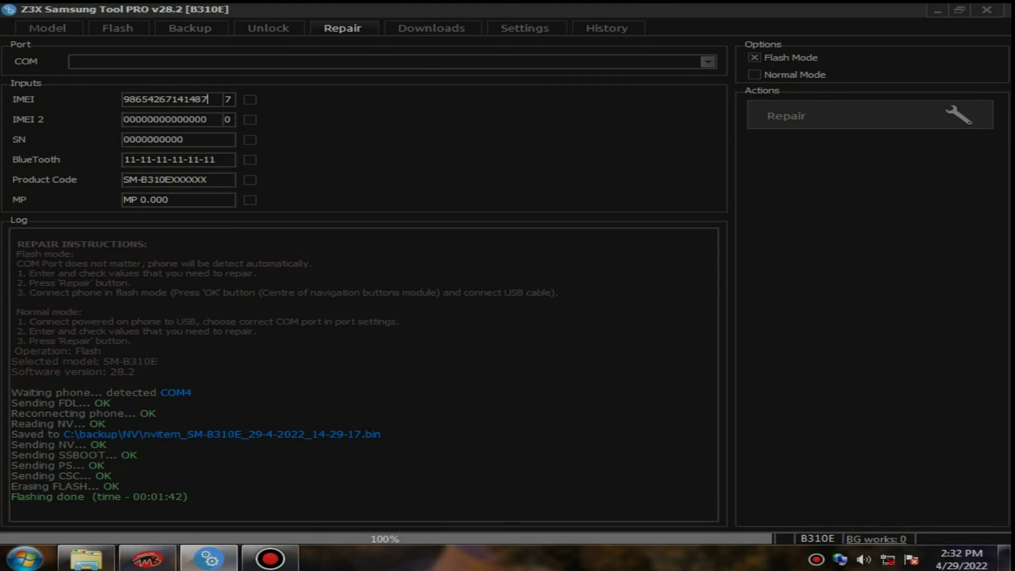
Paste the second IMEI into Z3X's IMEI 2 field, ending in check digit 5.
key("Tab")
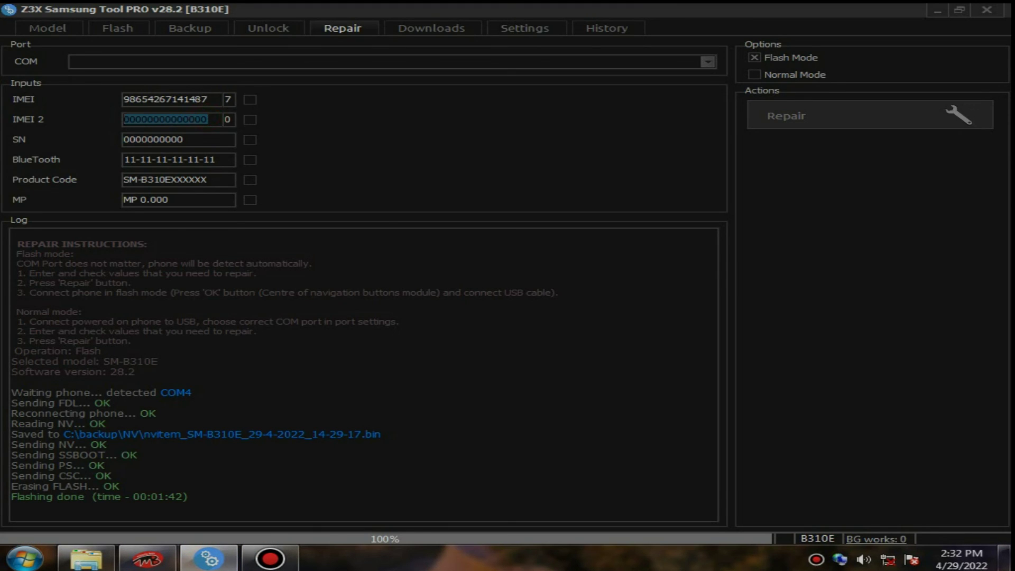
right_click(128, 115)
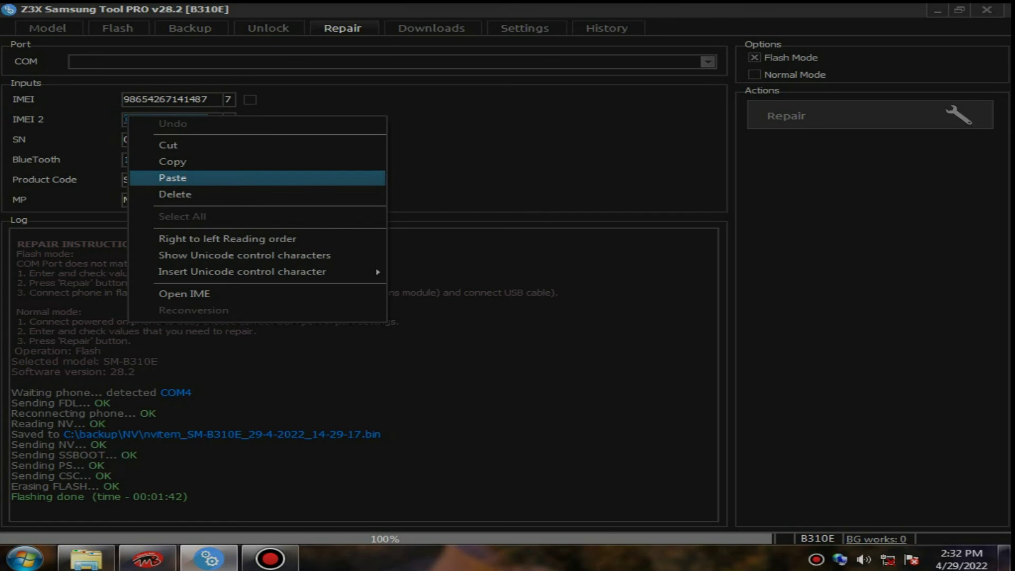
left_click(172, 178)
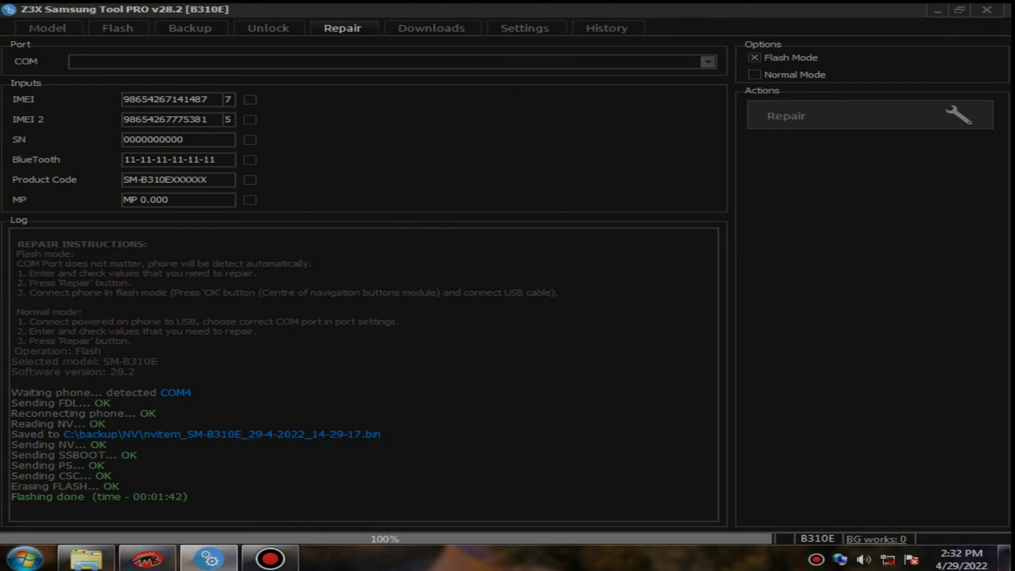
Repair with IMEI and IMEI 2 selected until the log shows 'Repair done', then exit Z3X.
left_click(250, 99)
left_click(250, 119)
left_click(870, 115)
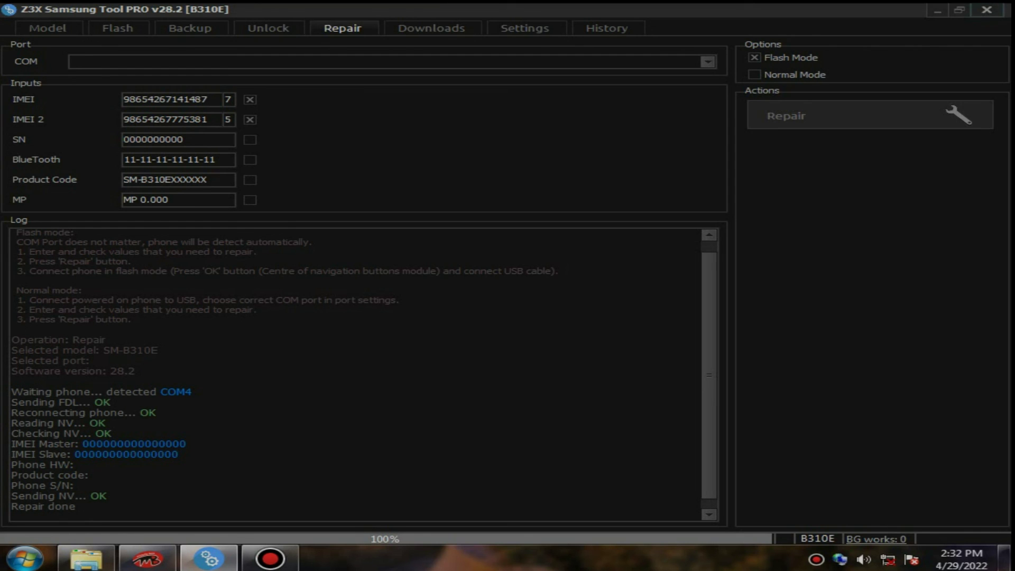
left_click(987, 10)
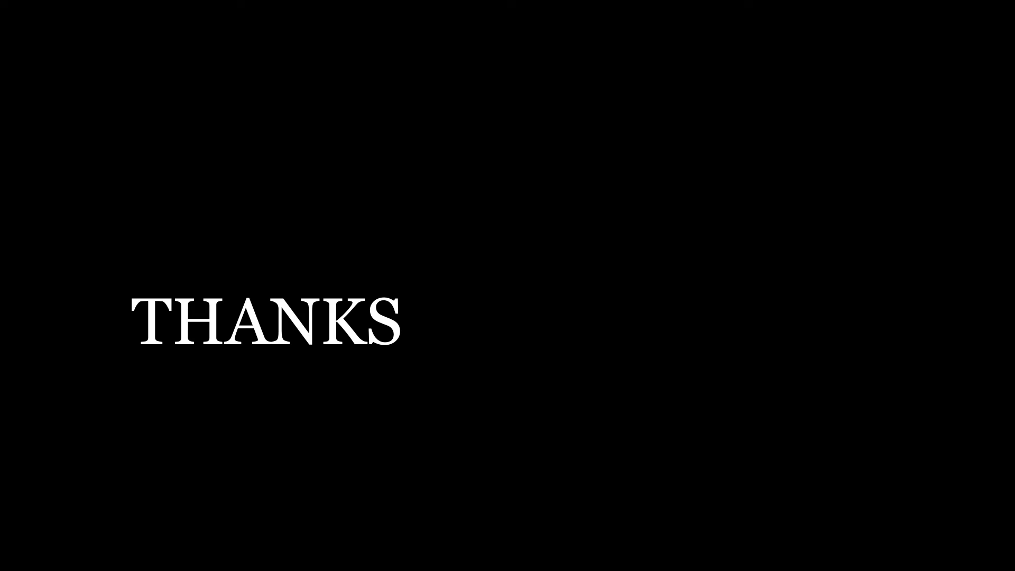